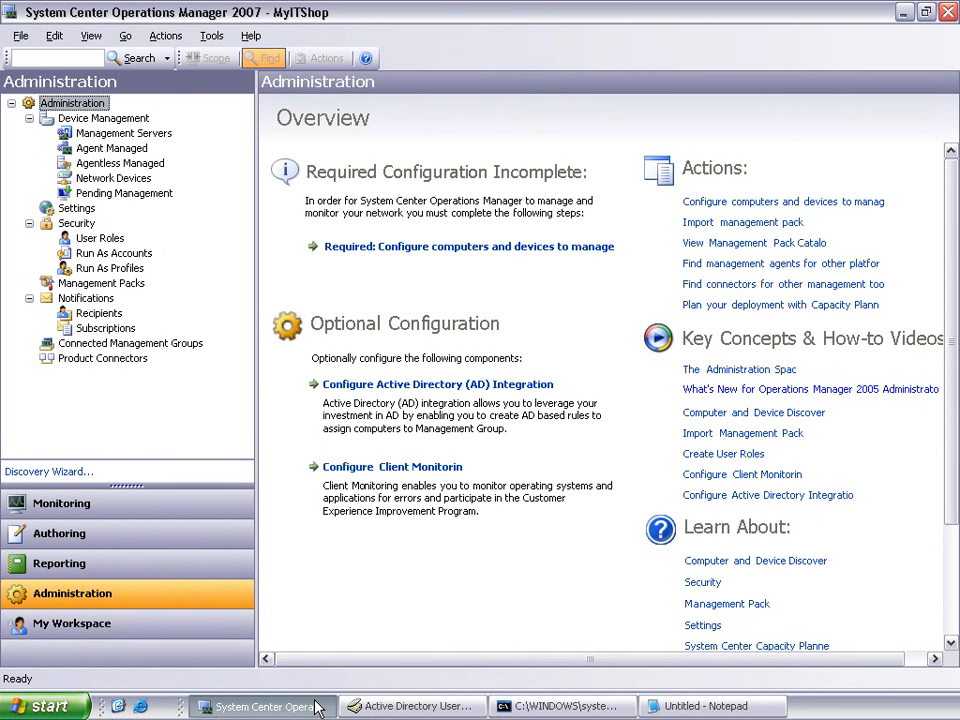
# Check the domain functional level in the properties of CONTOSO.COM in Active Directory Users and Computers
pyautogui.click(372, 707)
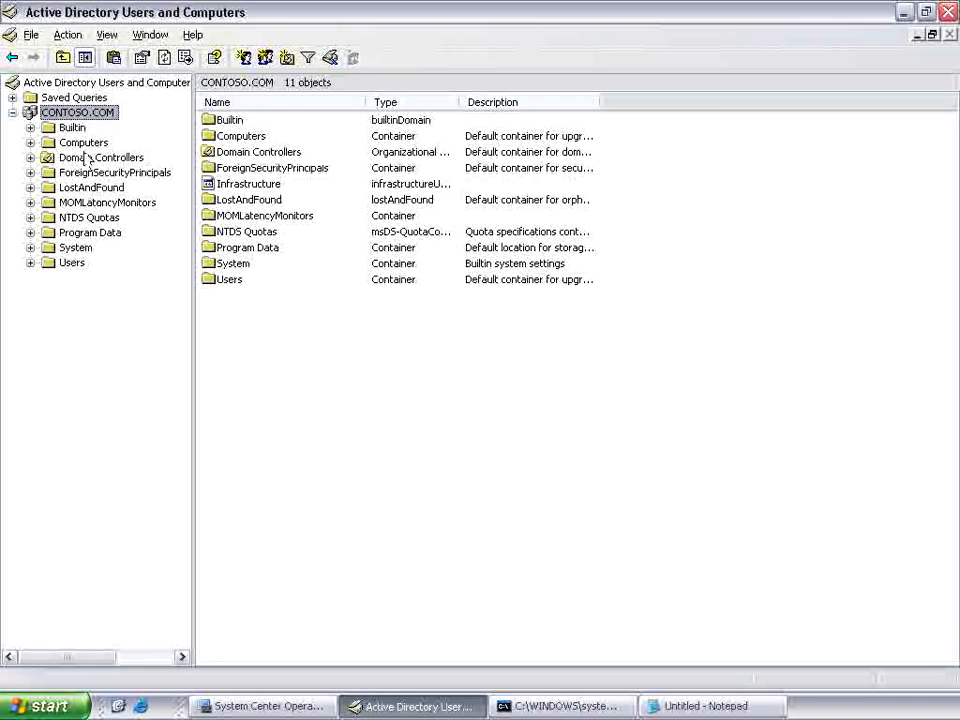
pyautogui.rightClick(74, 116)
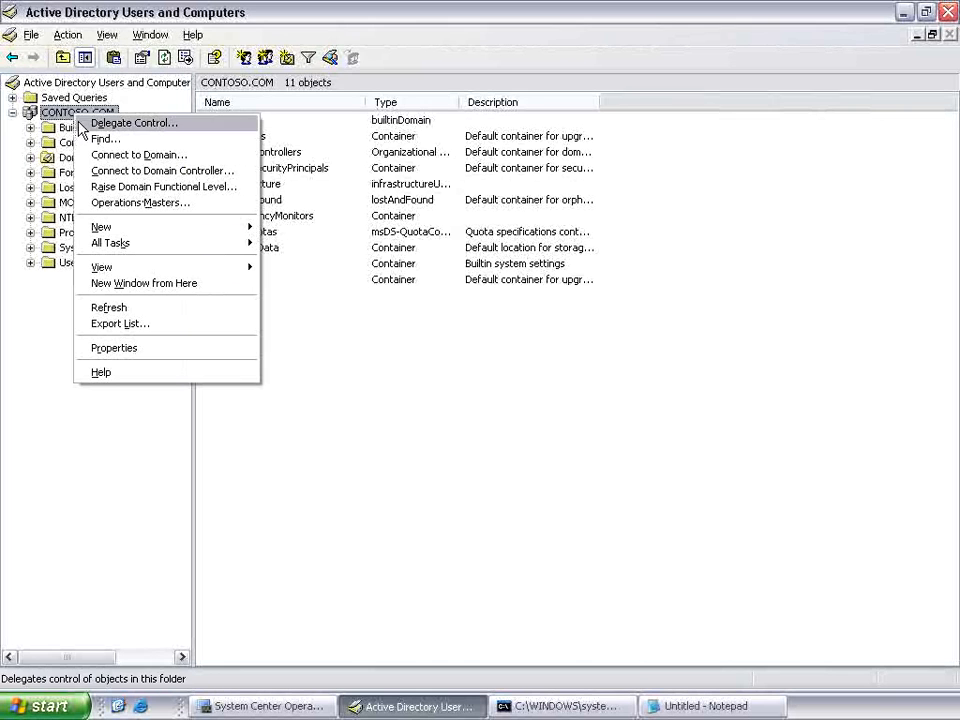
pyautogui.click(156, 347)
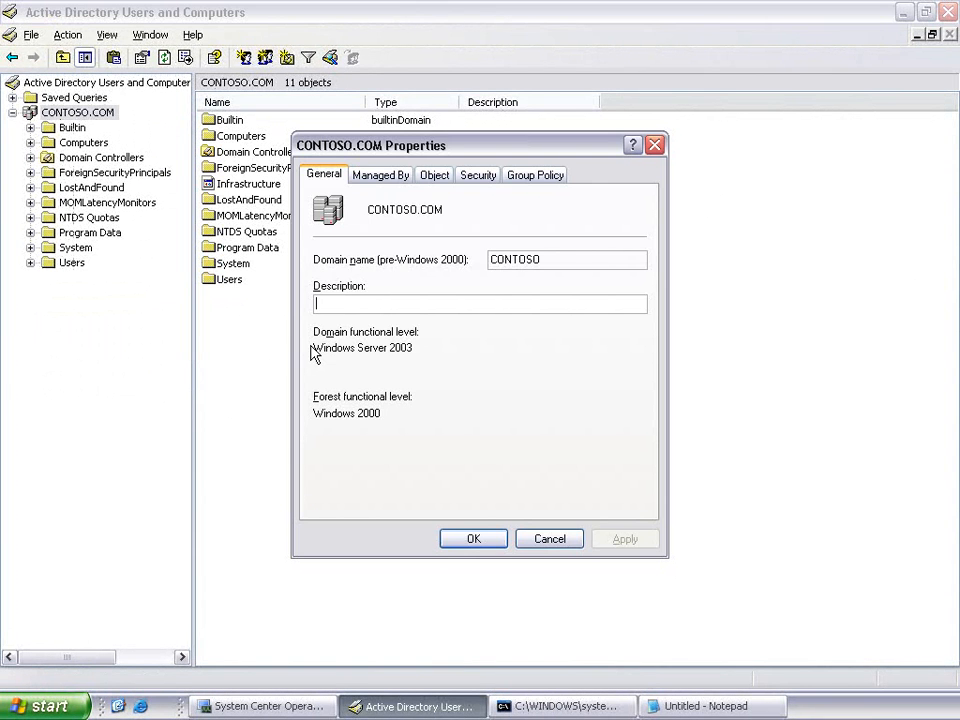
pyautogui.moveTo(311, 349); pyautogui.dragTo(434, 357)
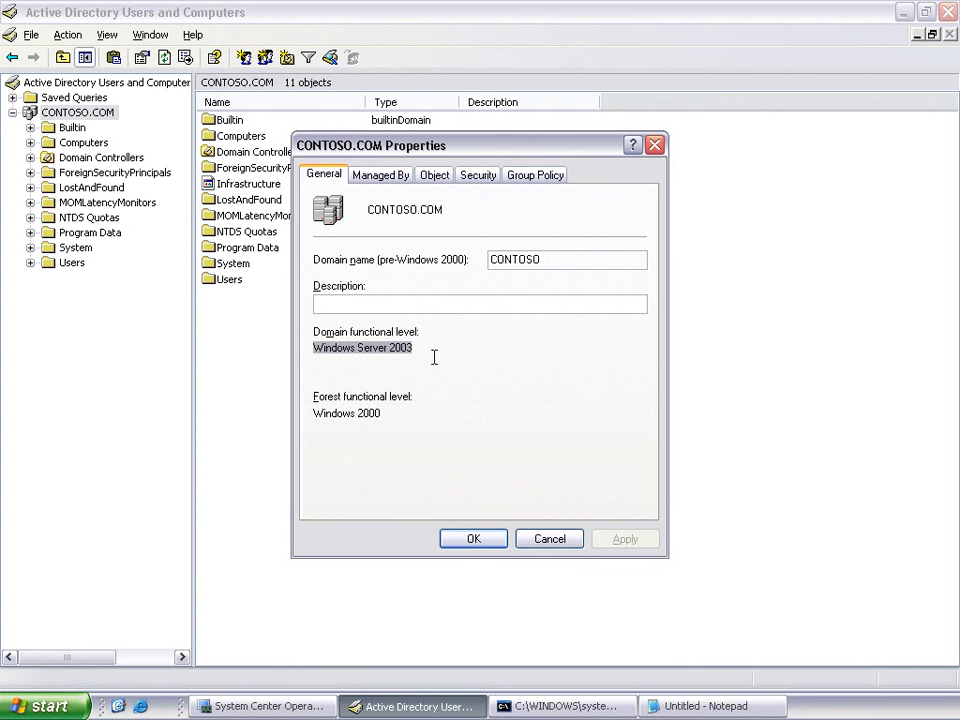
pyautogui.click(542, 540)
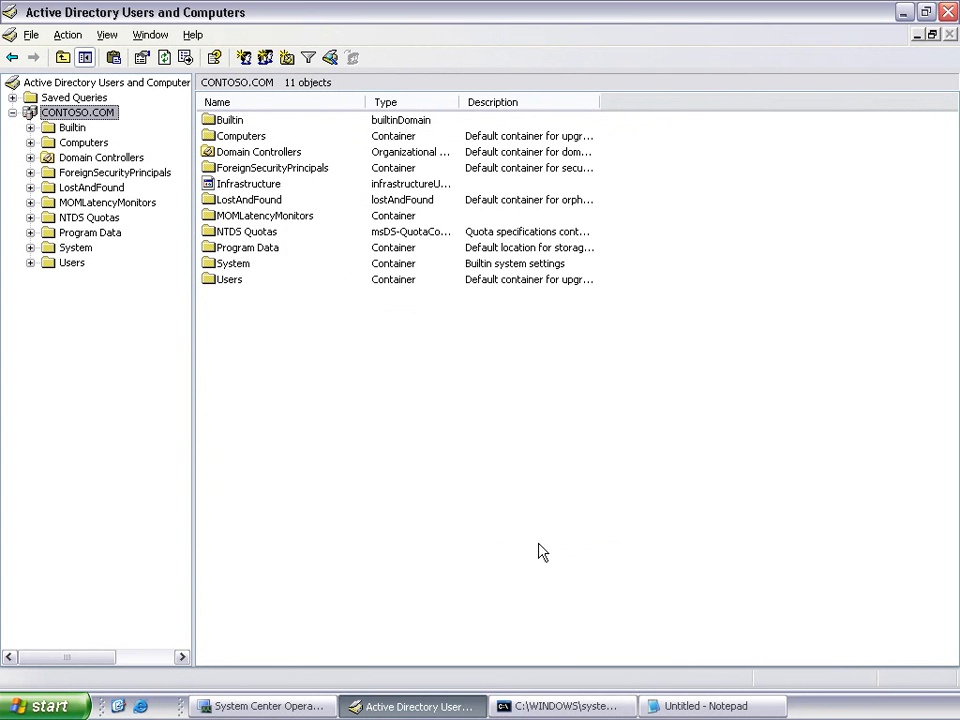
# Switch to the command prompt and run MOMADADMIN MyITShop Contoso\OMADMINS Contoso\OpsMgr Contoso
pyautogui.click(572, 700)
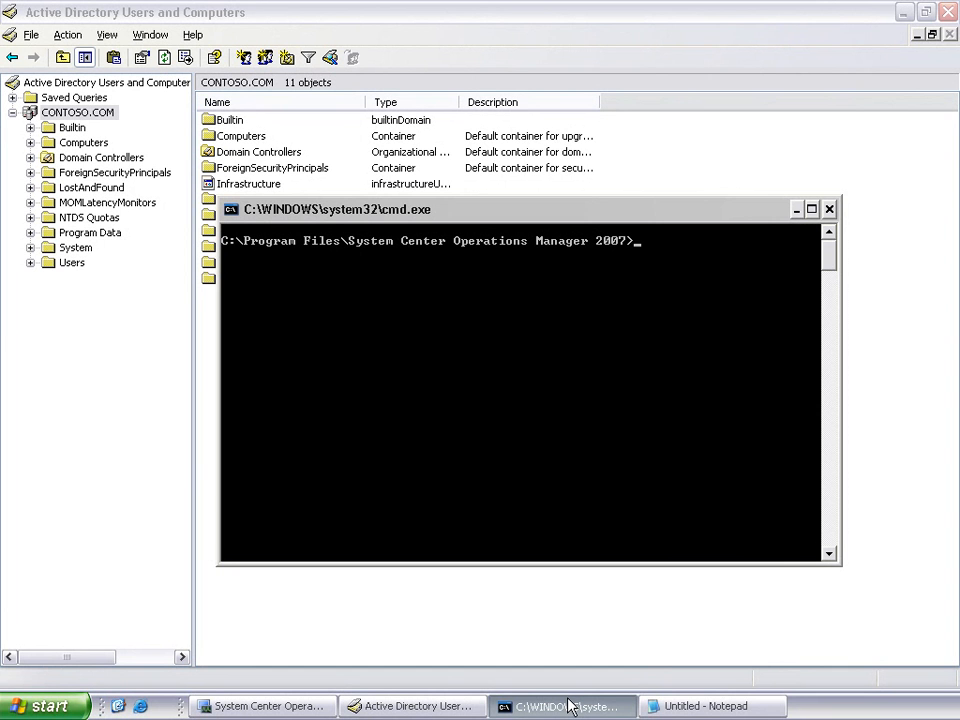
pyautogui.write('MOMADADMIN ')
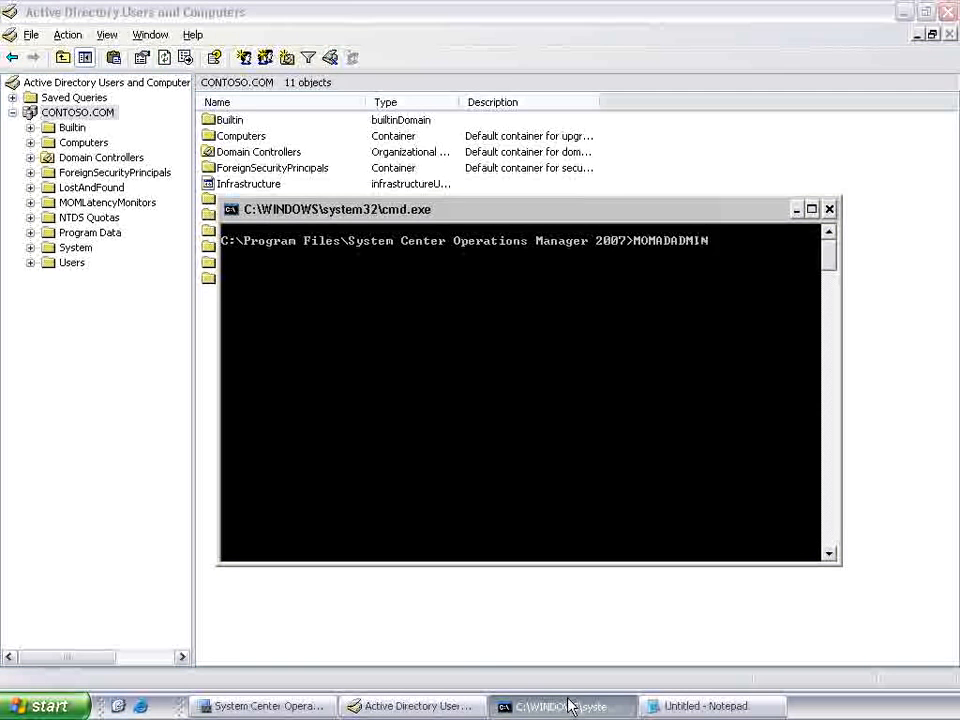
pyautogui.write('M')
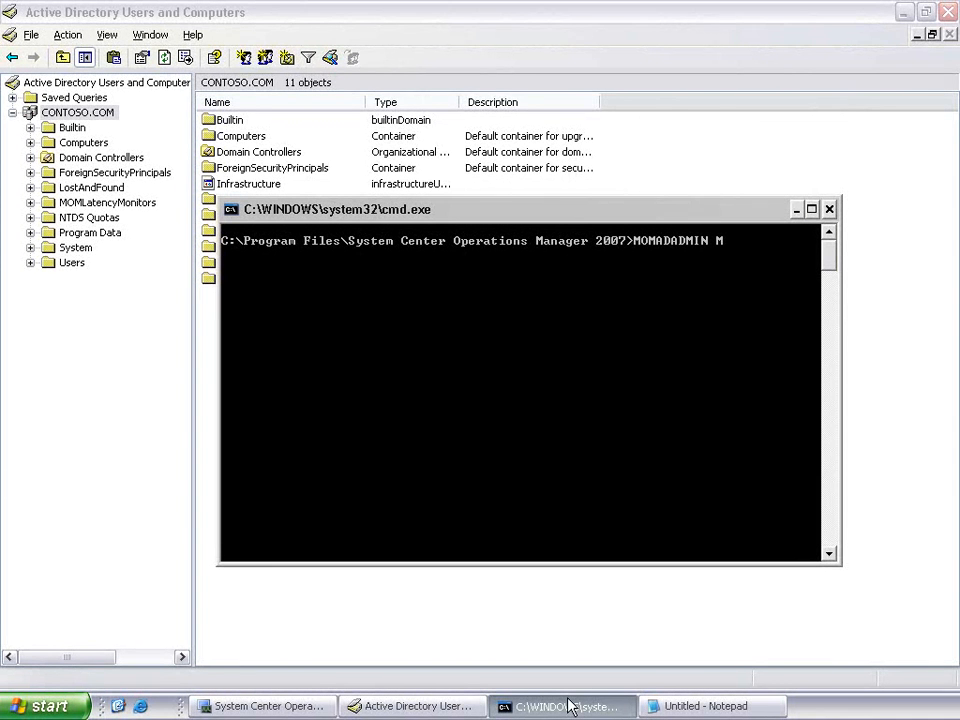
pyautogui.write('yITShop Contoso')
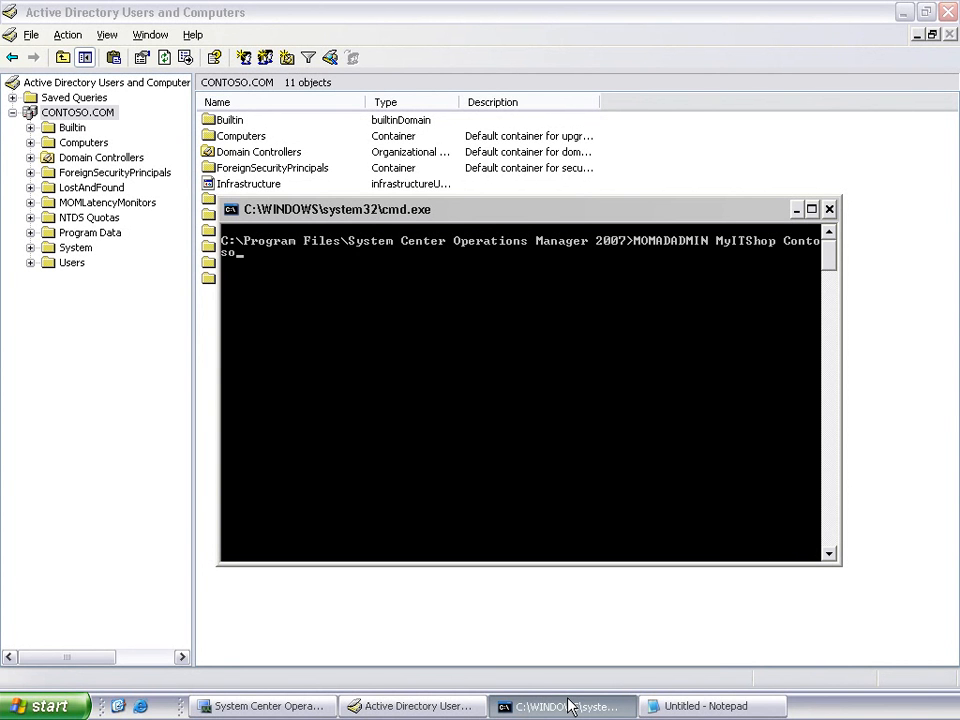
pyautogui.write('\\OMADMINS Contoso')
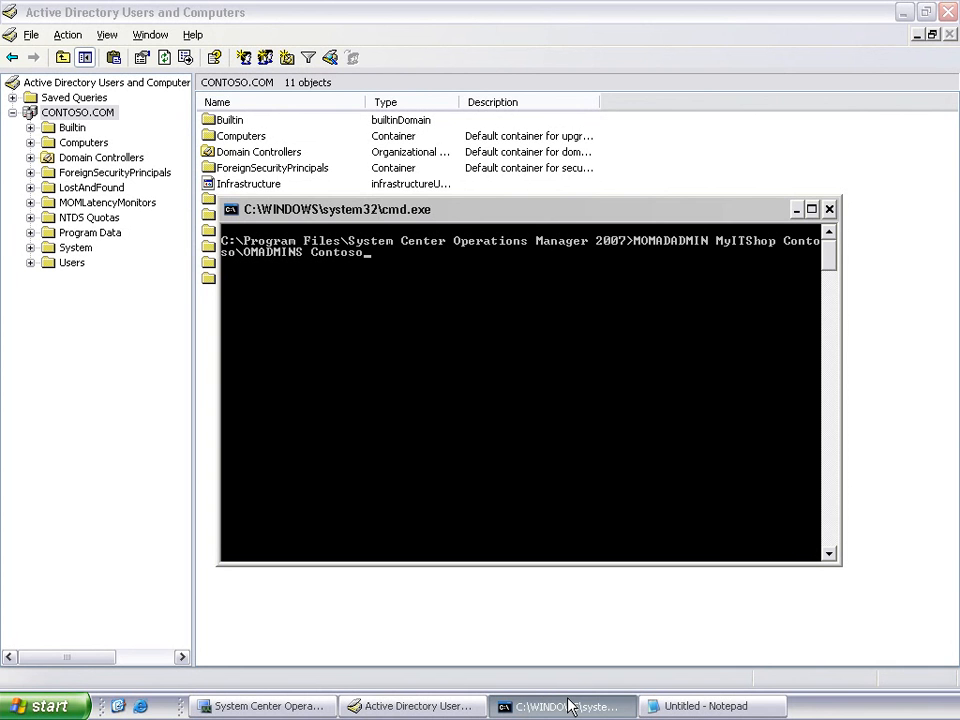
pyautogui.write('\\OpsMgr Contoso')
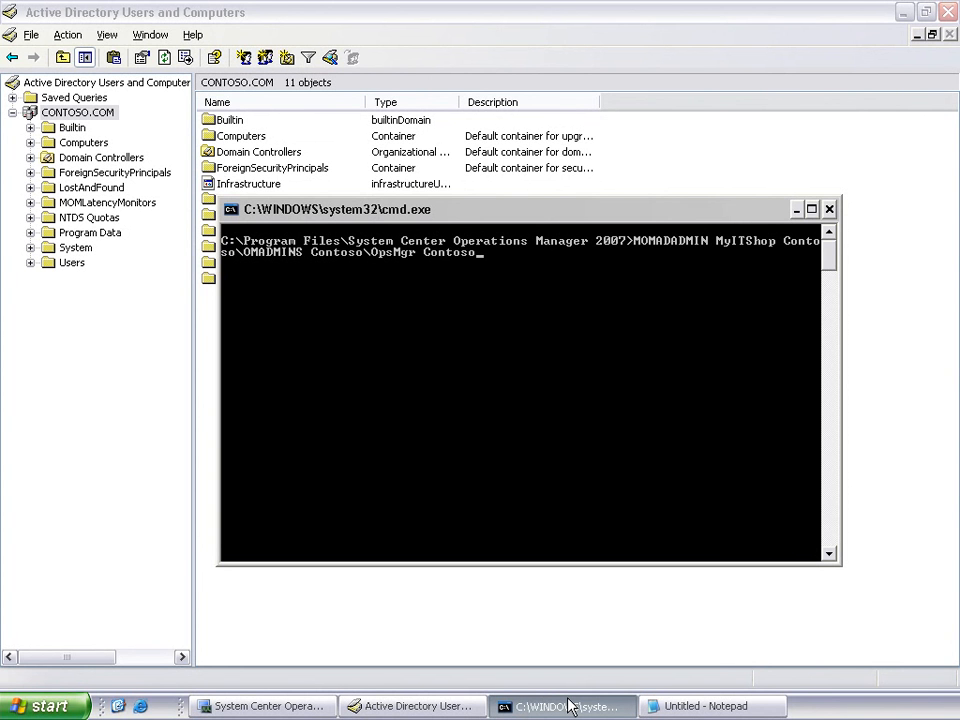
pyautogui.press('Return')
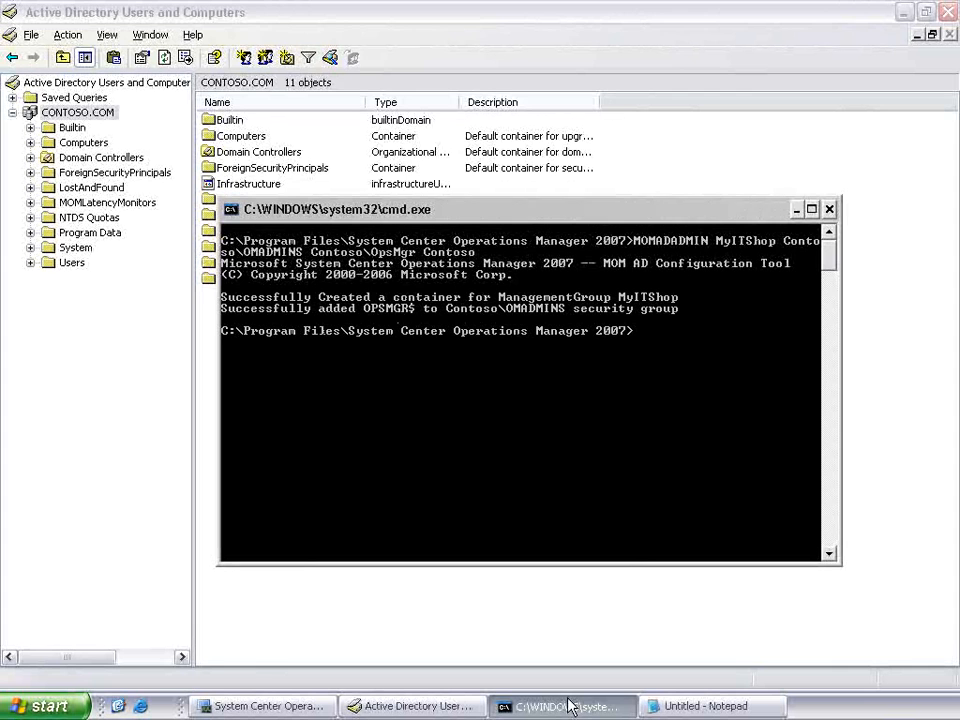
# Refresh CONTOSO.COM in Active Directory Users and Computers and view the contents of the OperationsManager container
pyautogui.click(444, 705)
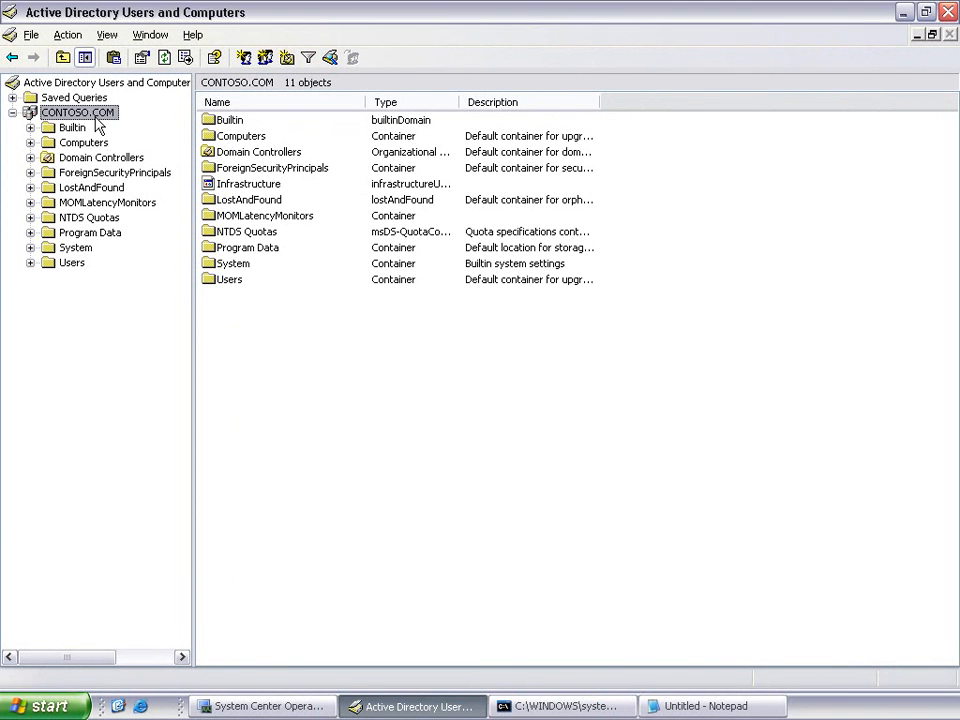
pyautogui.press('F5')
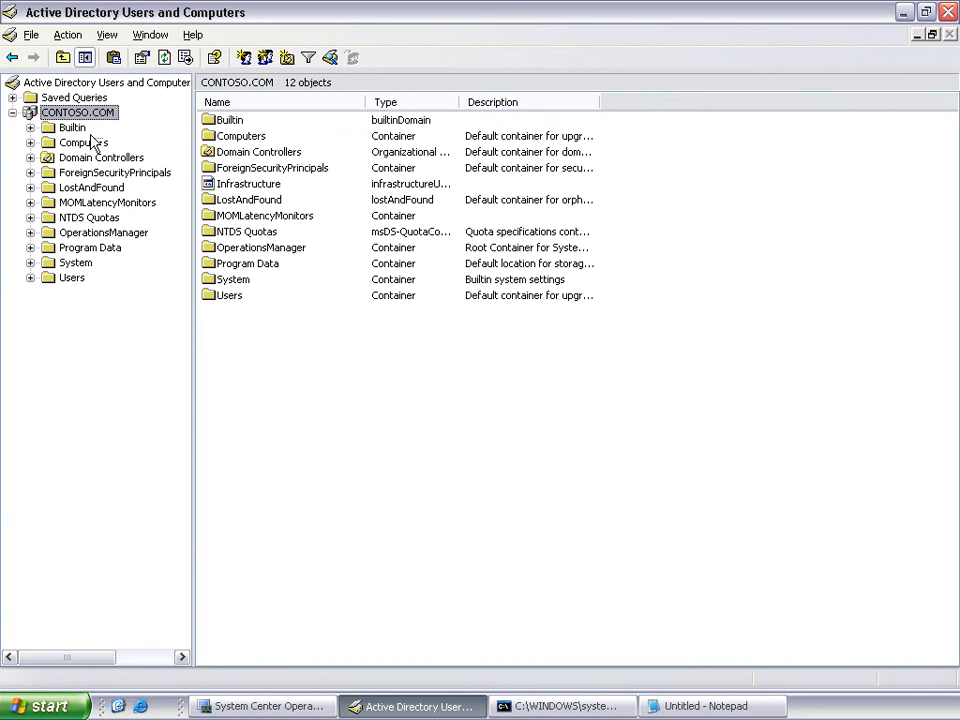
pyautogui.click(101, 233)
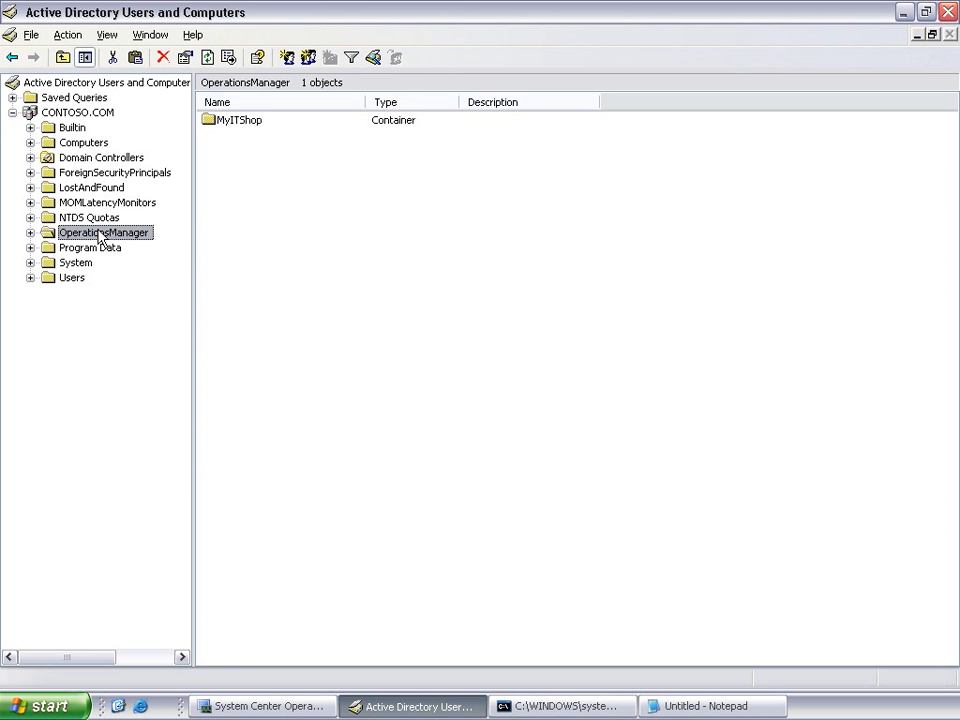
# Switch to the Operations Manager console and start adding an Active Directory agent assignment for management server opsmgr.contoso.com
pyautogui.click(245, 705)
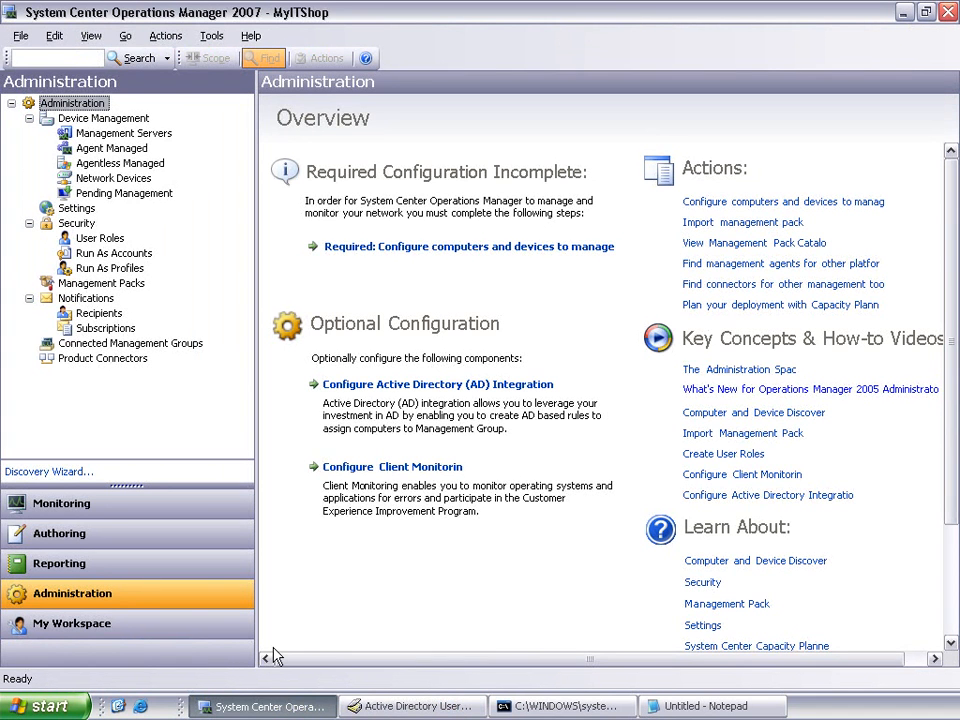
pyautogui.click(382, 392)
pyautogui.click(704, 220)
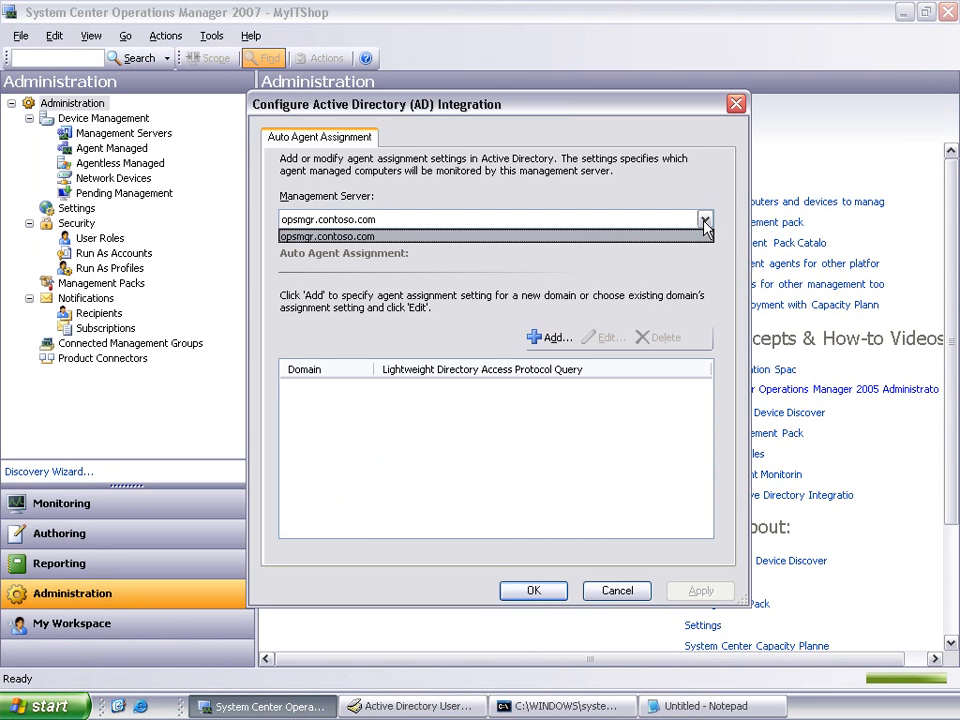
pyautogui.click(705, 224)
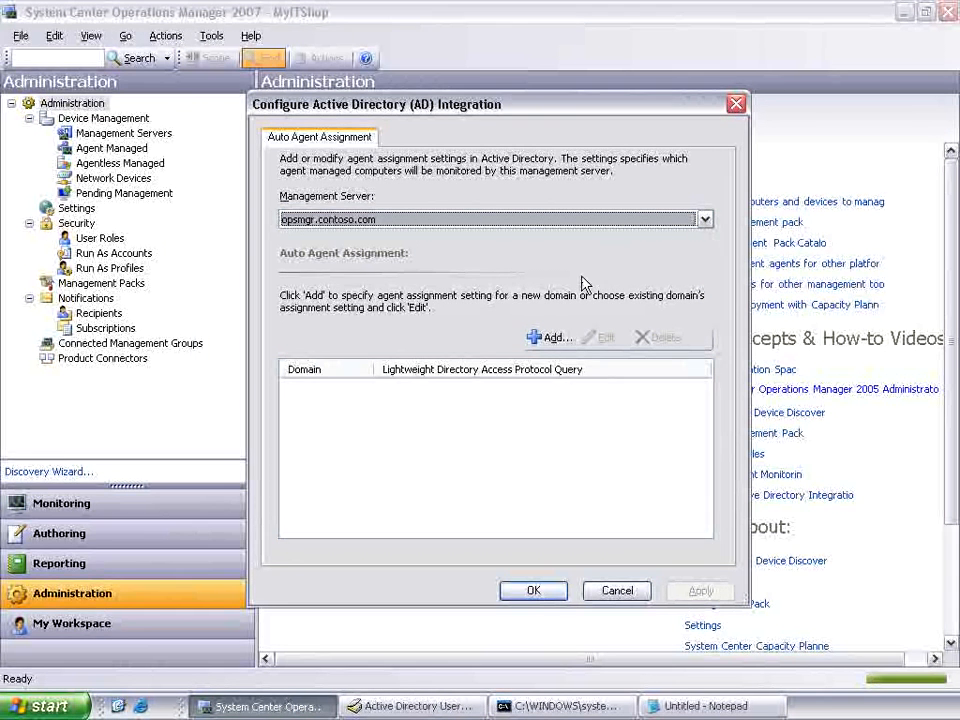
pyautogui.click(549, 340)
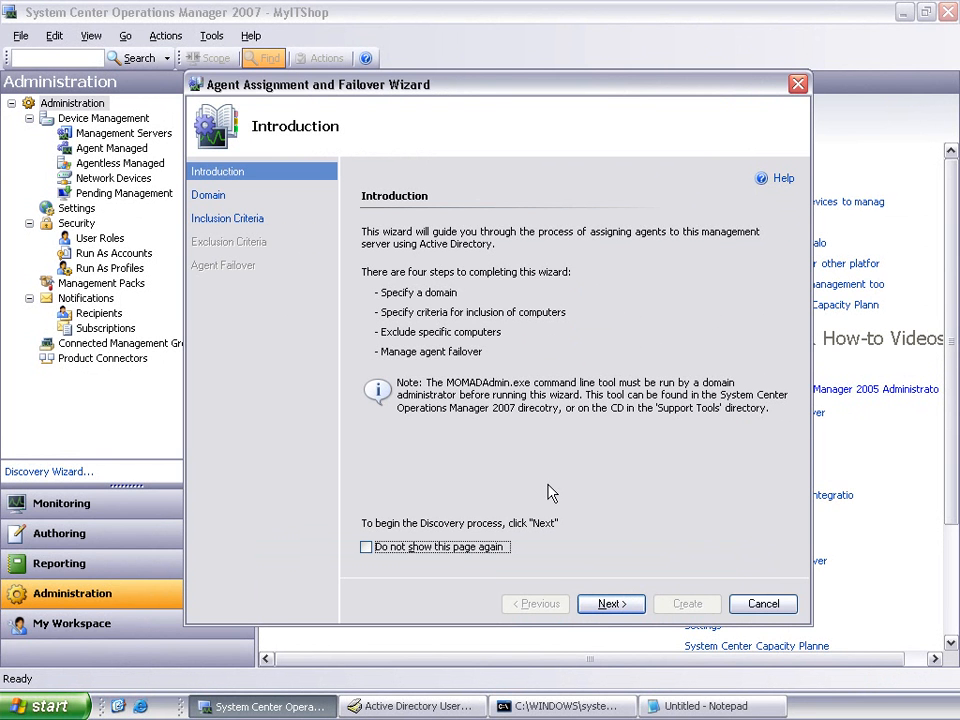
# Proceed past the wizard introduction and accept CONTOSO.COM as the domain of the agent computers
pyautogui.click(612, 610)
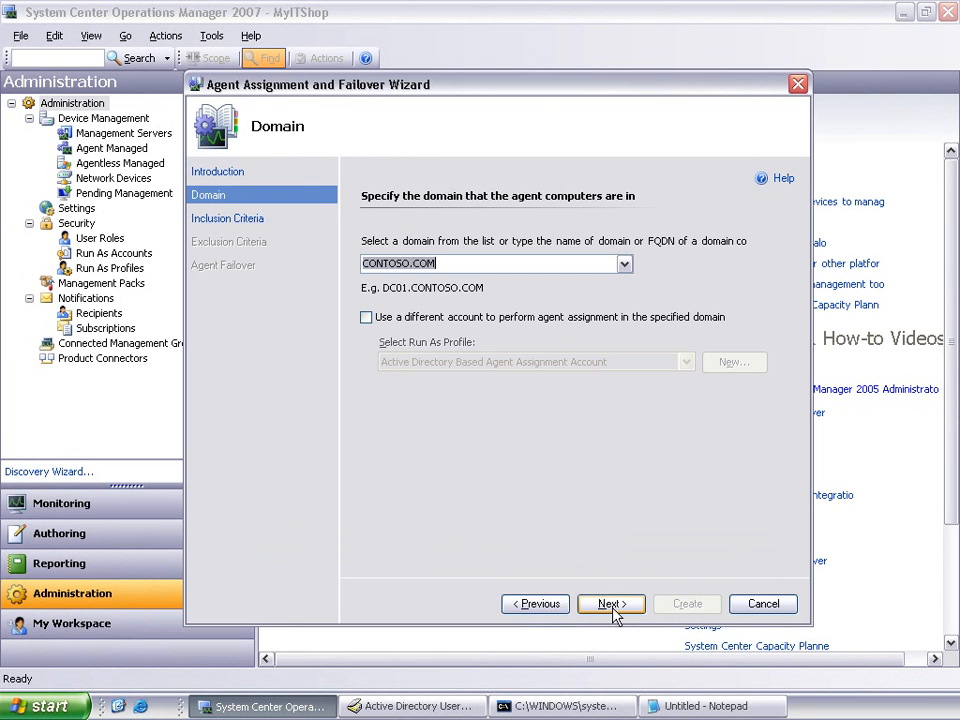
pyautogui.click(457, 267)
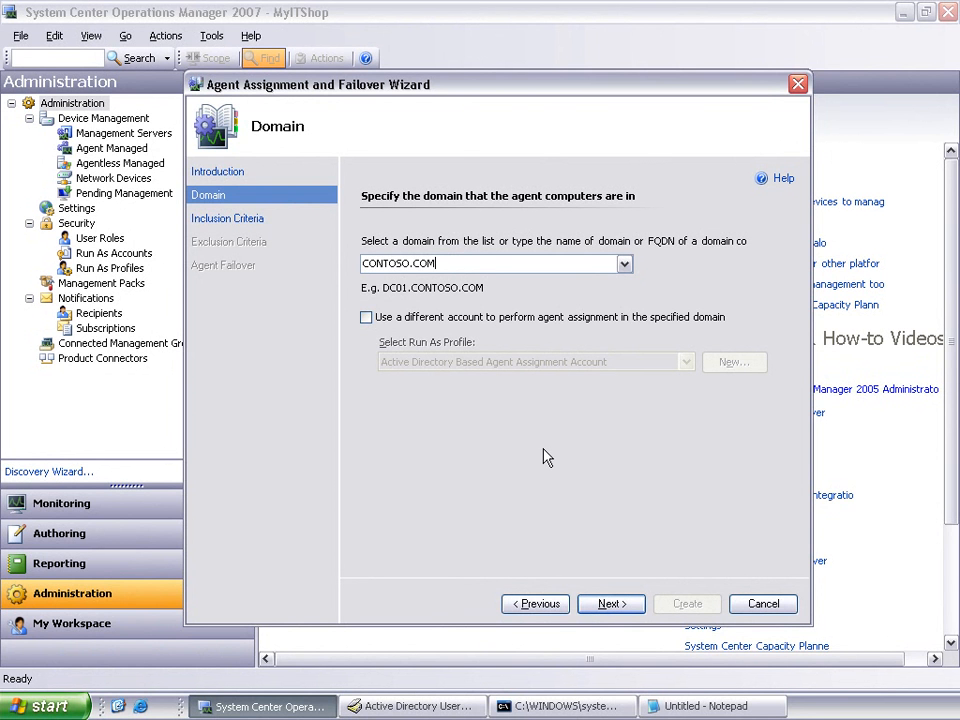
pyautogui.click(612, 605)
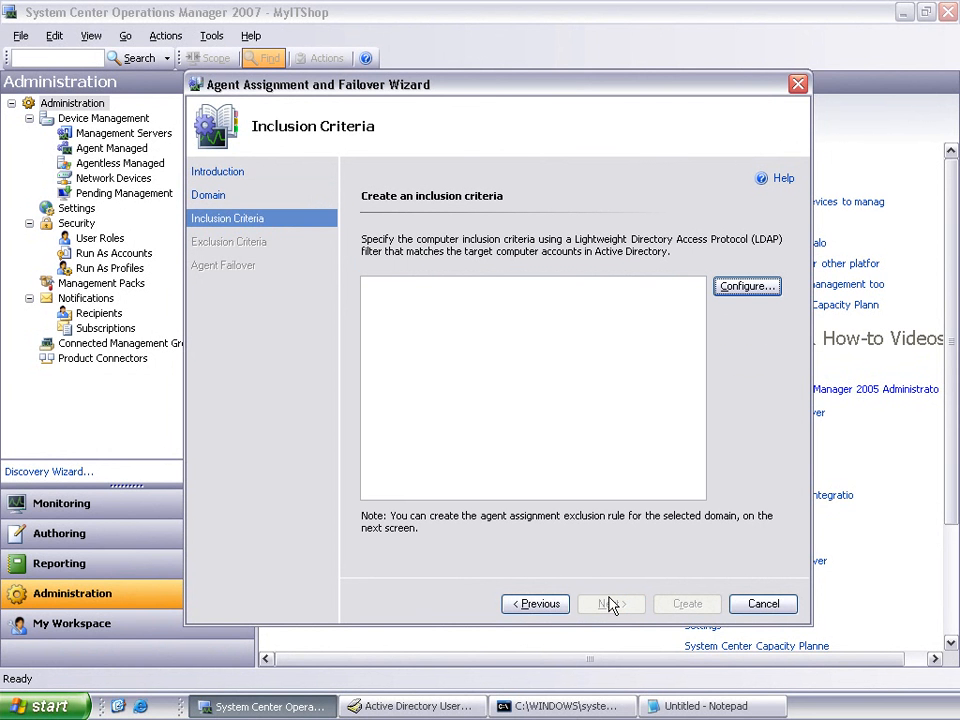
# Build an inclusion criteria filter for the computer name MEMBER with any role
pyautogui.click(742, 291)
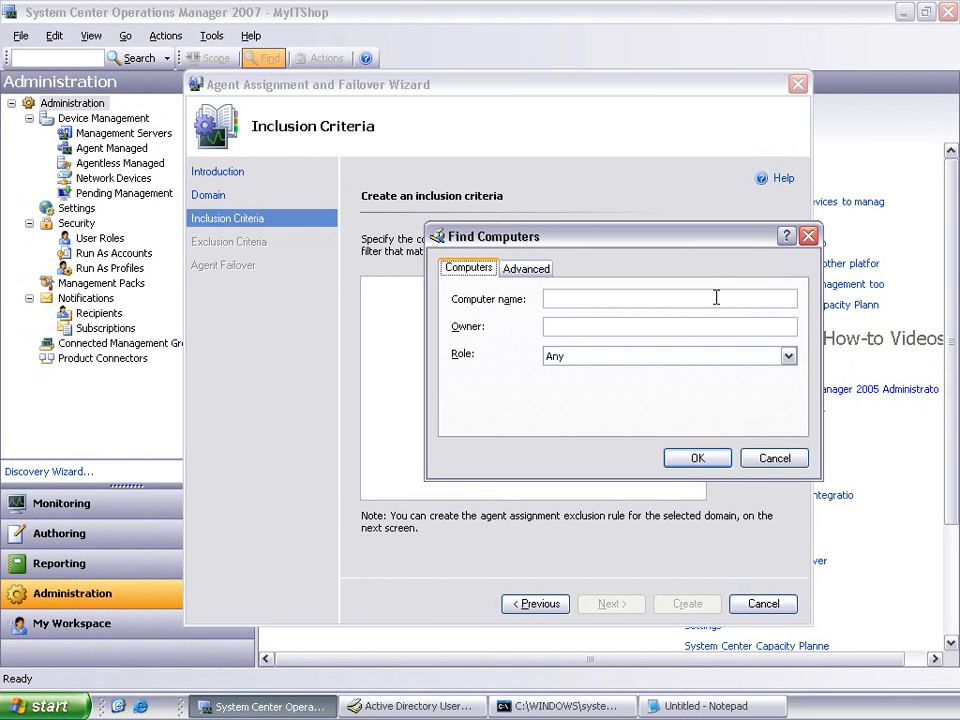
pyautogui.click(716, 297)
pyautogui.write('MEMBER')
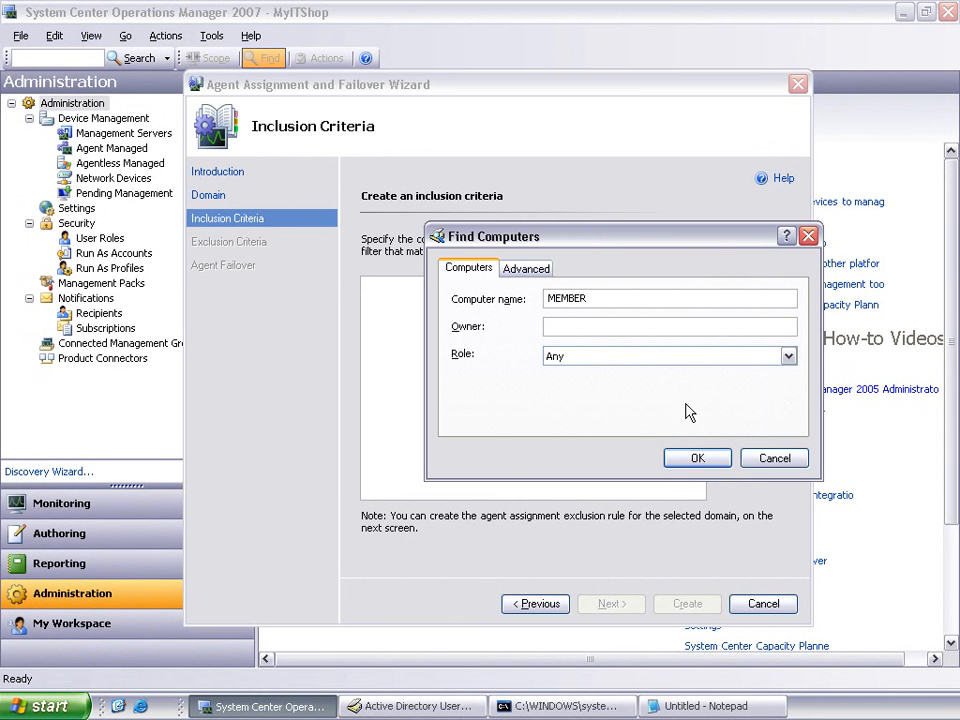
pyautogui.click(698, 458)
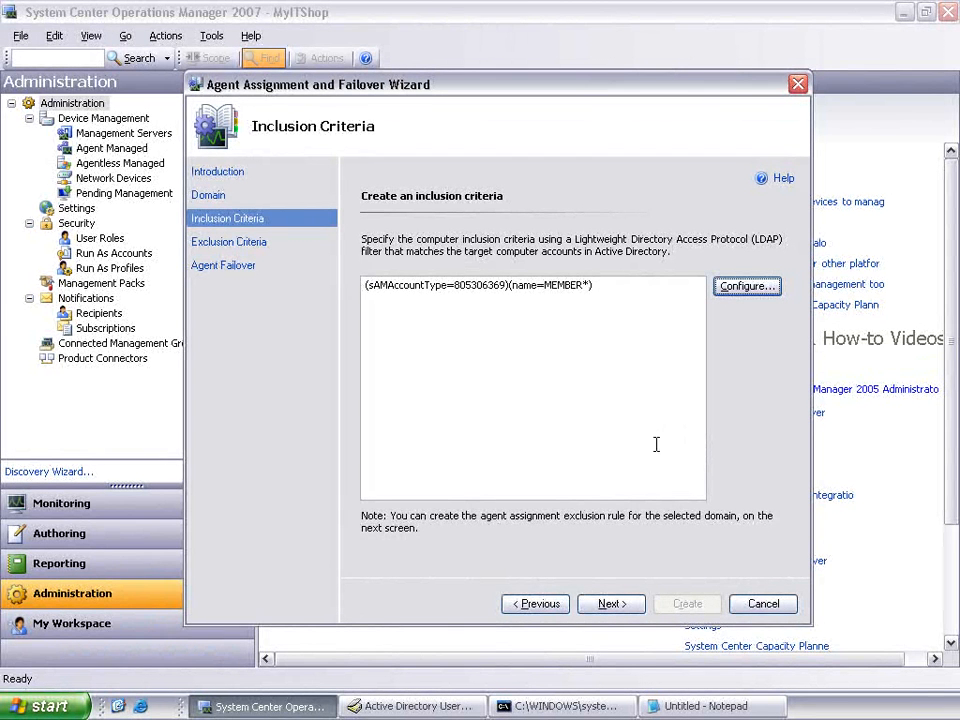
# Replace the inclusion filter with the Notepad query (&(sAMAccountType=805306369)(memberOf=CN=EnterpriseComputerSecGroup,CN=Users,DC=CONTOSO,DC=COM)) and accept the criteria
pyautogui.click(700, 705)
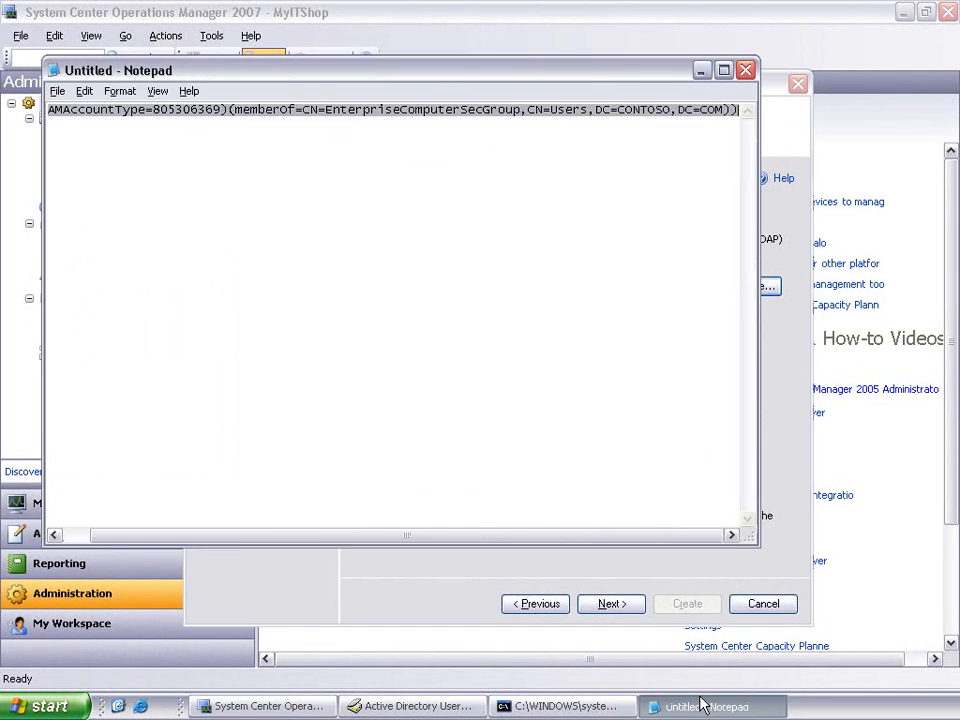
pyautogui.click(458, 579)
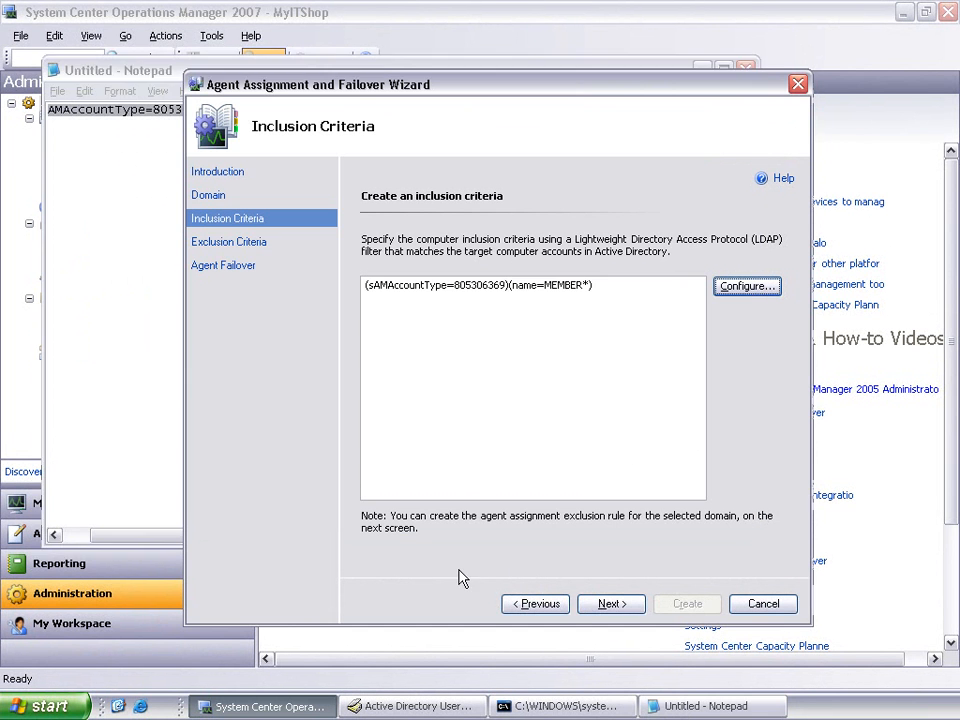
pyautogui.hotkey('ctrl', 'a')
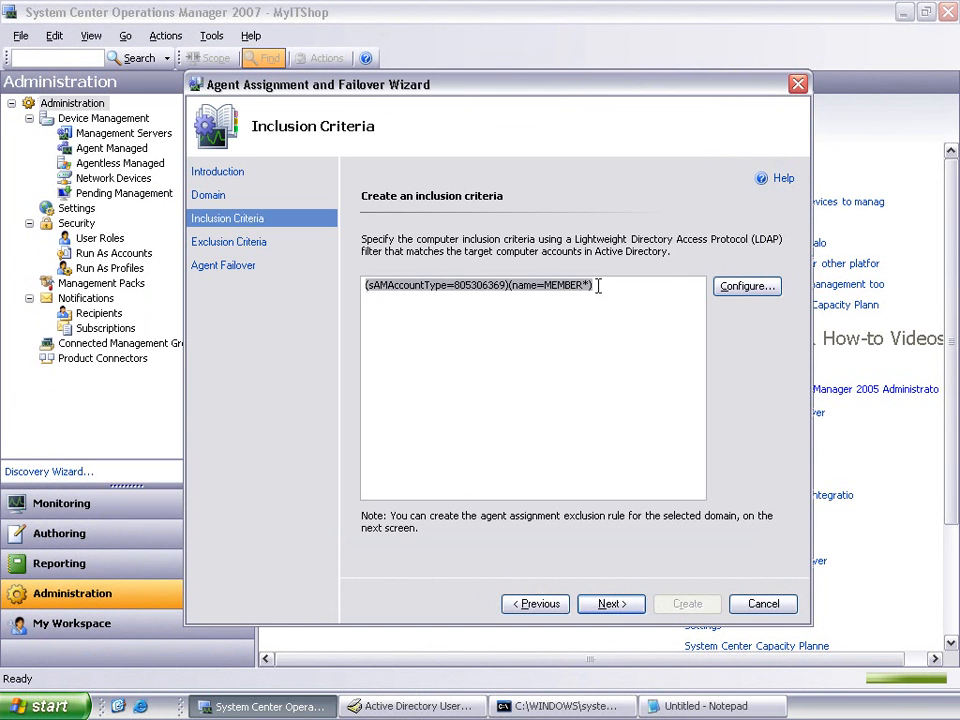
pyautogui.write('(&(sAMAccountType=805306369)(memberOf=CN=EnterpriseComputerSecGroup,CN=Users,DC=CONTOSO,DC=COM))')
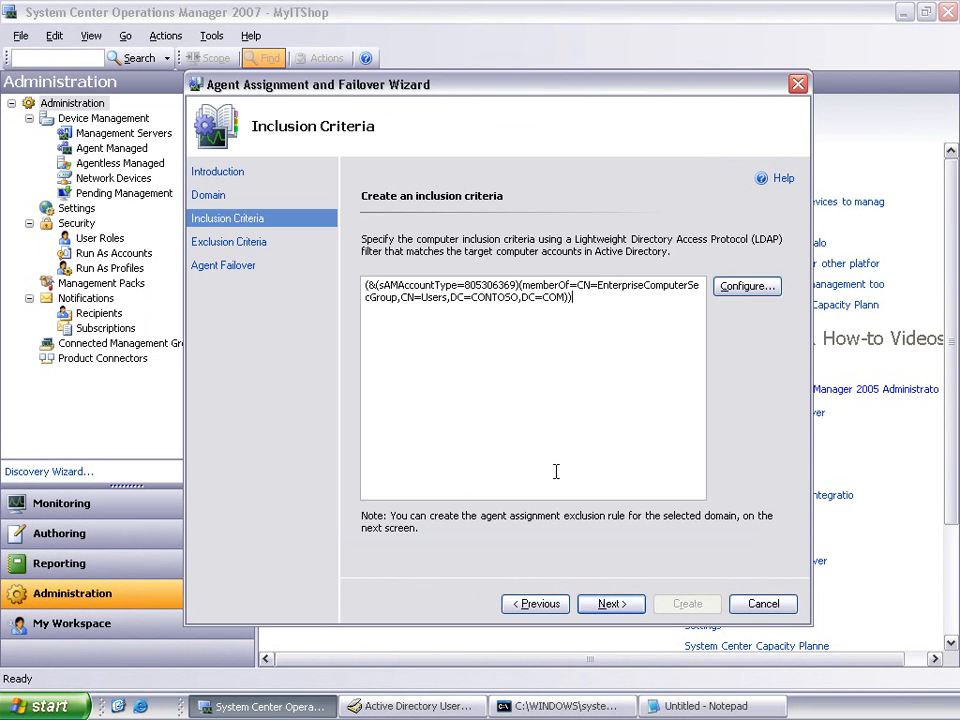
pyautogui.click(610, 605)
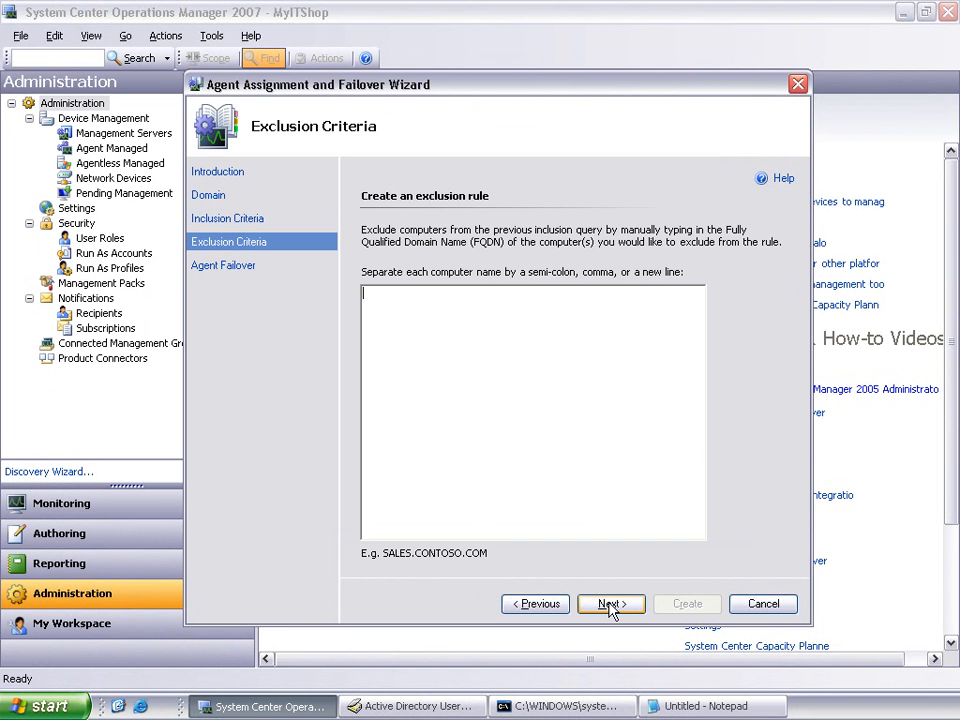
# Create the agent assignment with no excluded computers and automatically managed failover, and save the AD integration settings
pyautogui.click(610, 604)
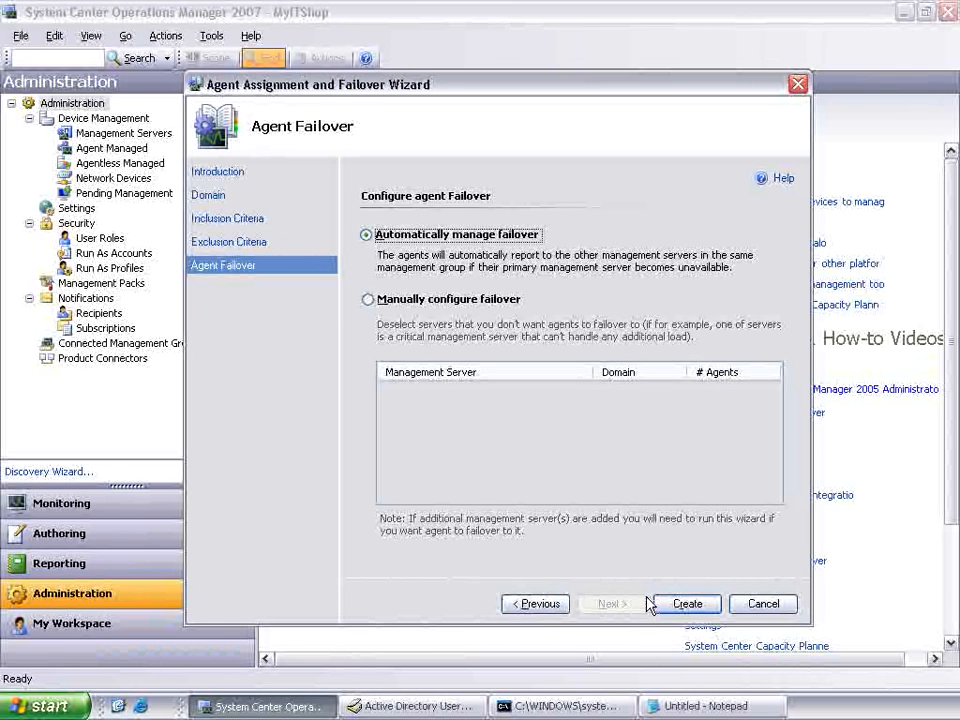
pyautogui.click(680, 604)
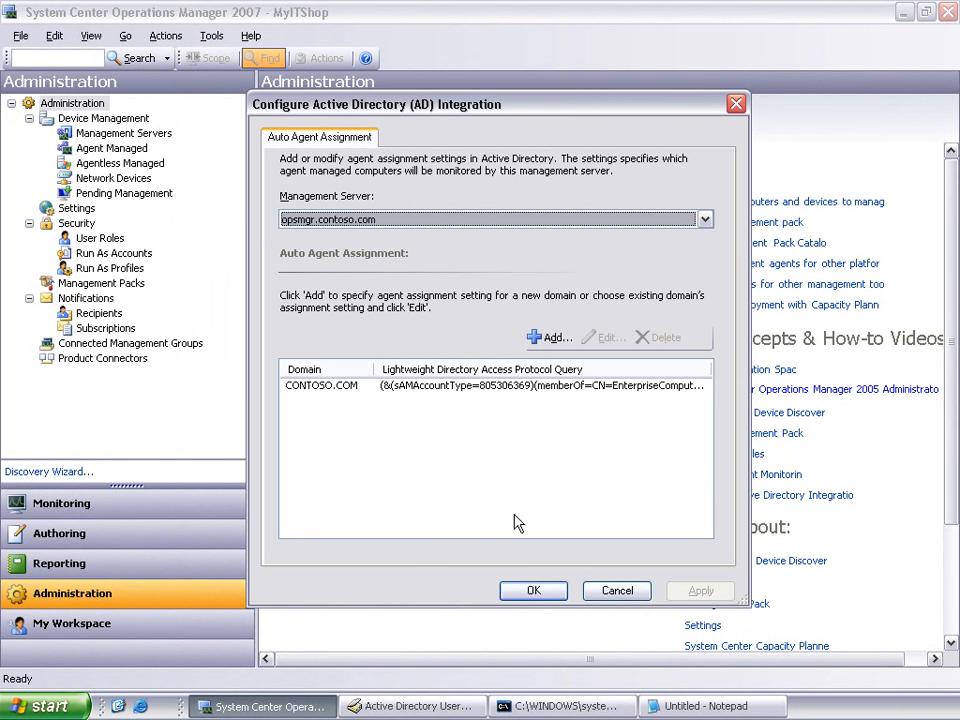
pyautogui.click(535, 591)
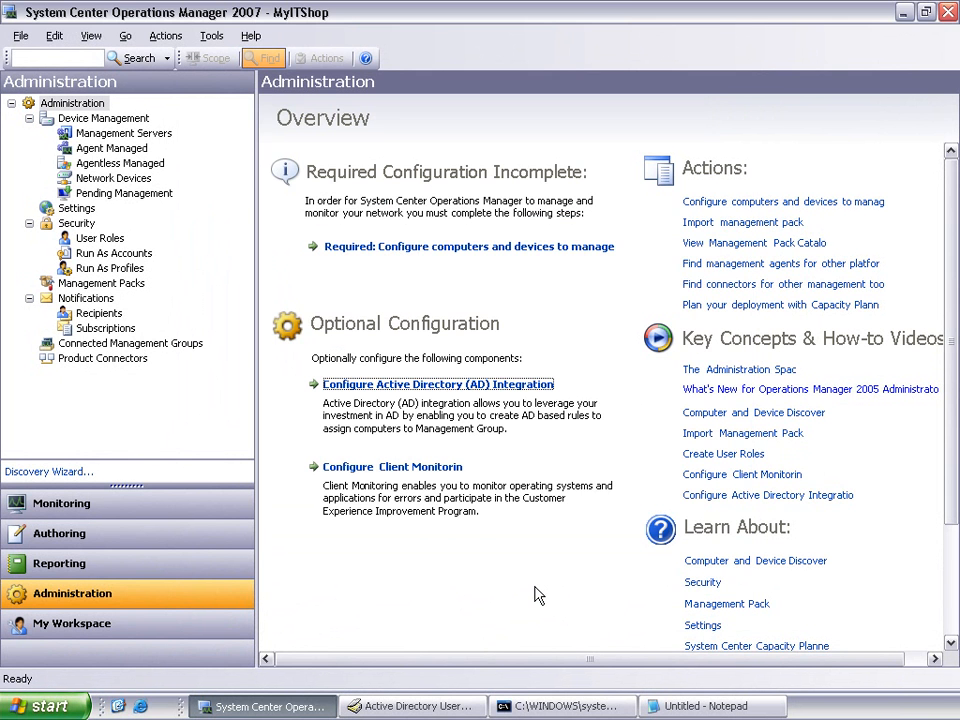
# Switch to Active Directory Users and Computers, refresh the MyITShop container under OperationsManager, and view the members of the OPSMGR_PrimarySG_27141 group
pyautogui.click(427, 706)
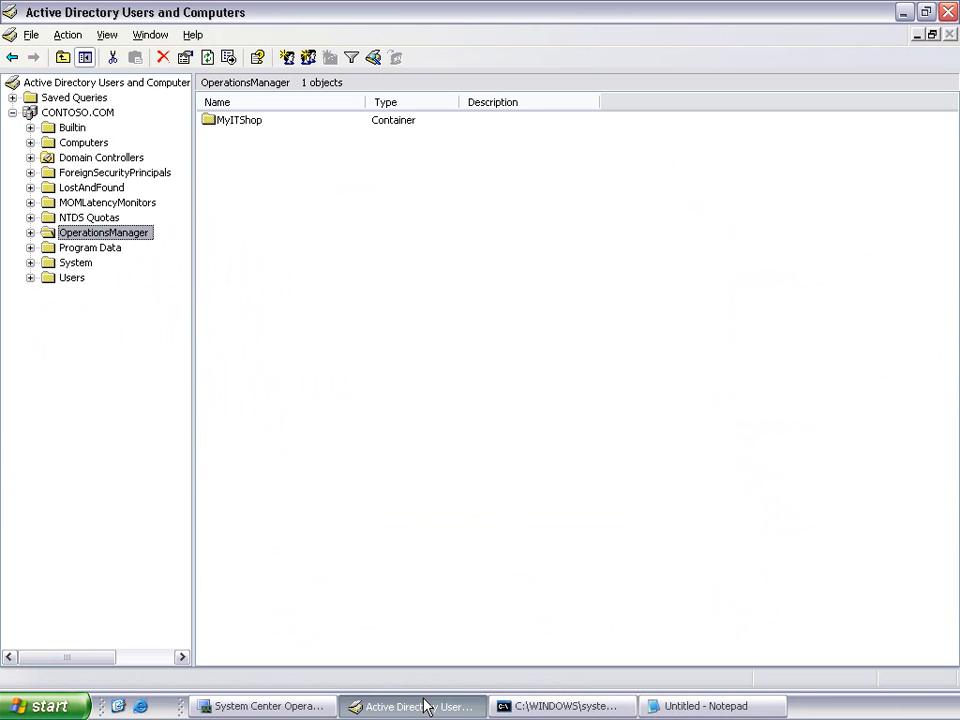
pyautogui.click(30, 232)
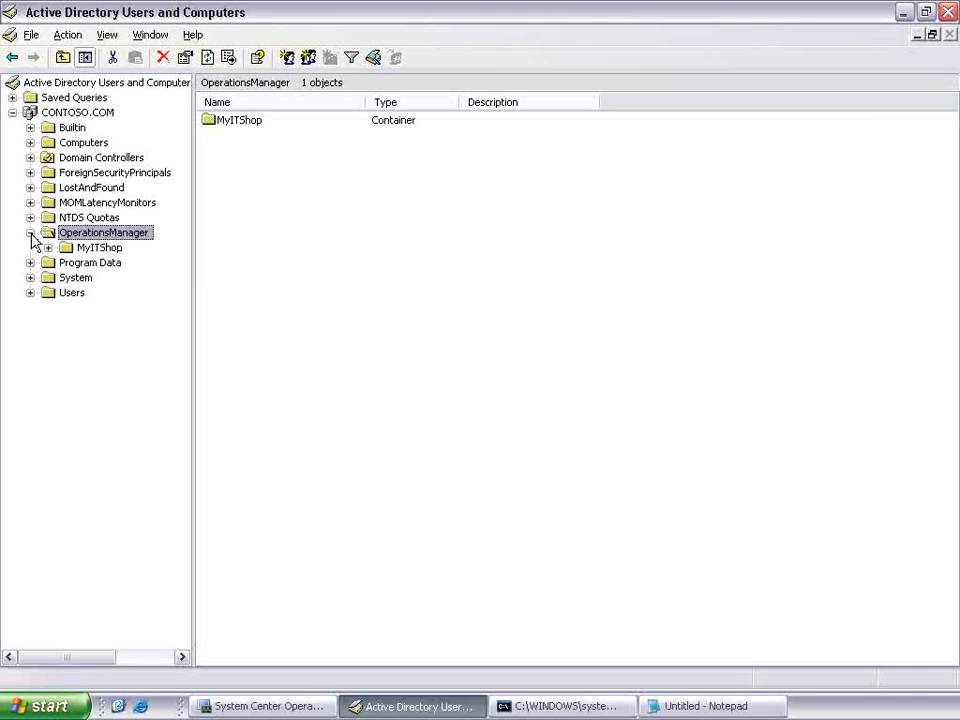
pyautogui.click(92, 249)
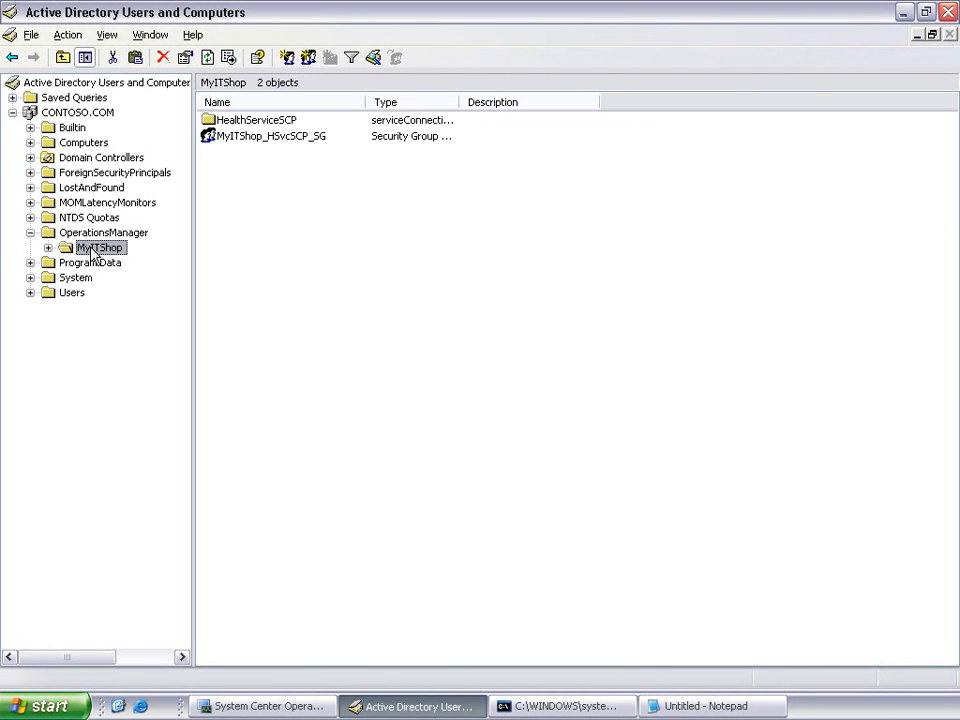
pyautogui.click(224, 278)
pyautogui.press('F5')
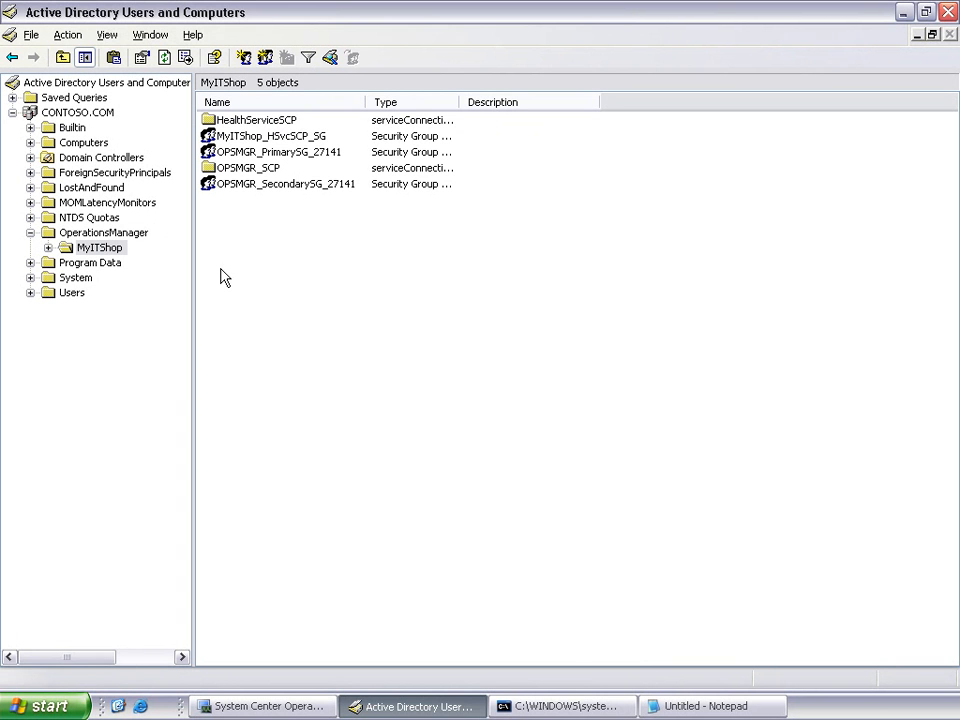
pyautogui.doubleClick(259, 158)
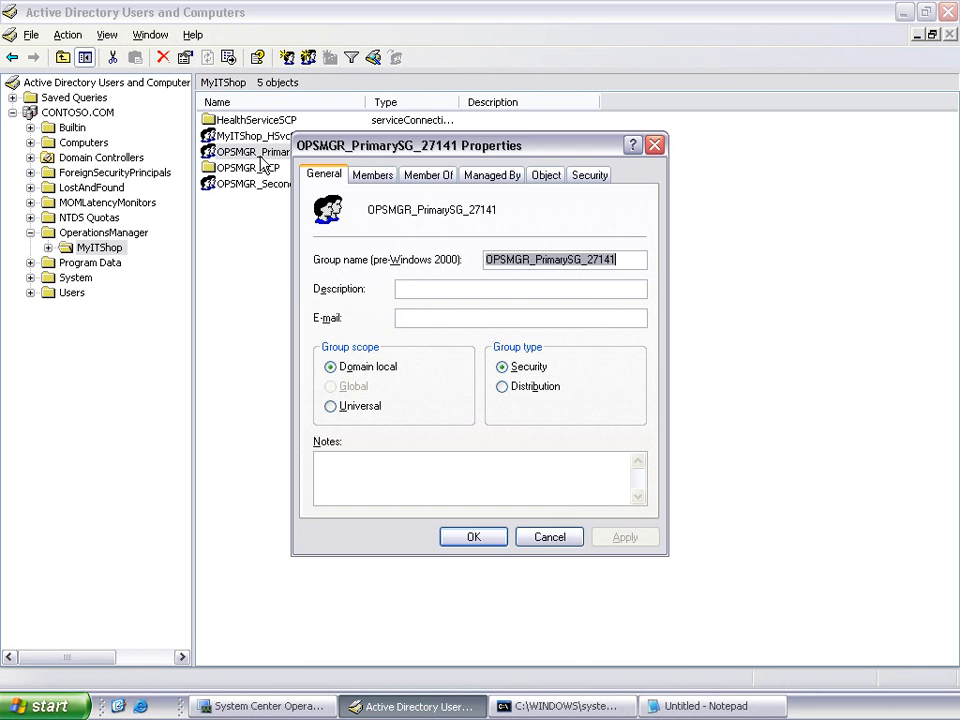
pyautogui.click(366, 180)
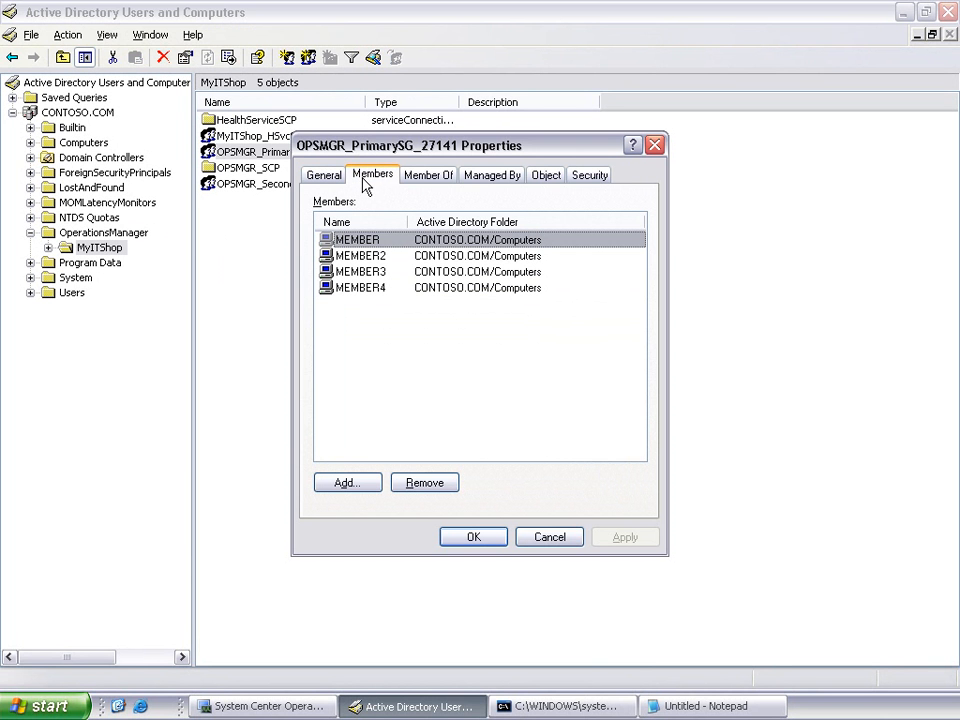
# Back in the Operations Manager console, set the global server Security setting to review new manual agent installations in pending management view
pyautogui.click(300, 707)
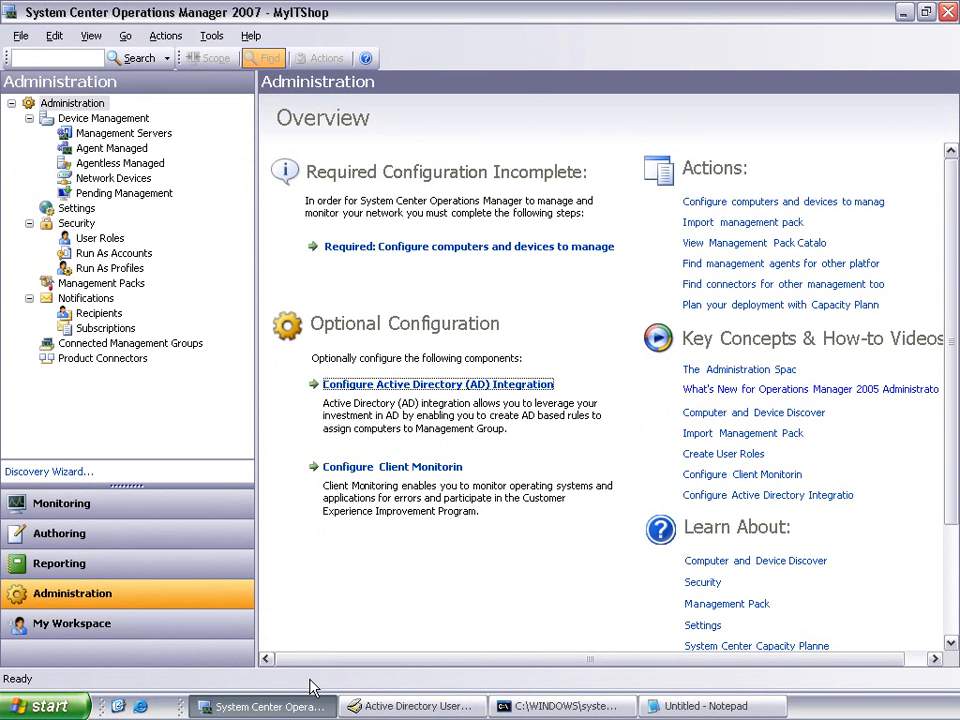
pyautogui.click(76, 208)
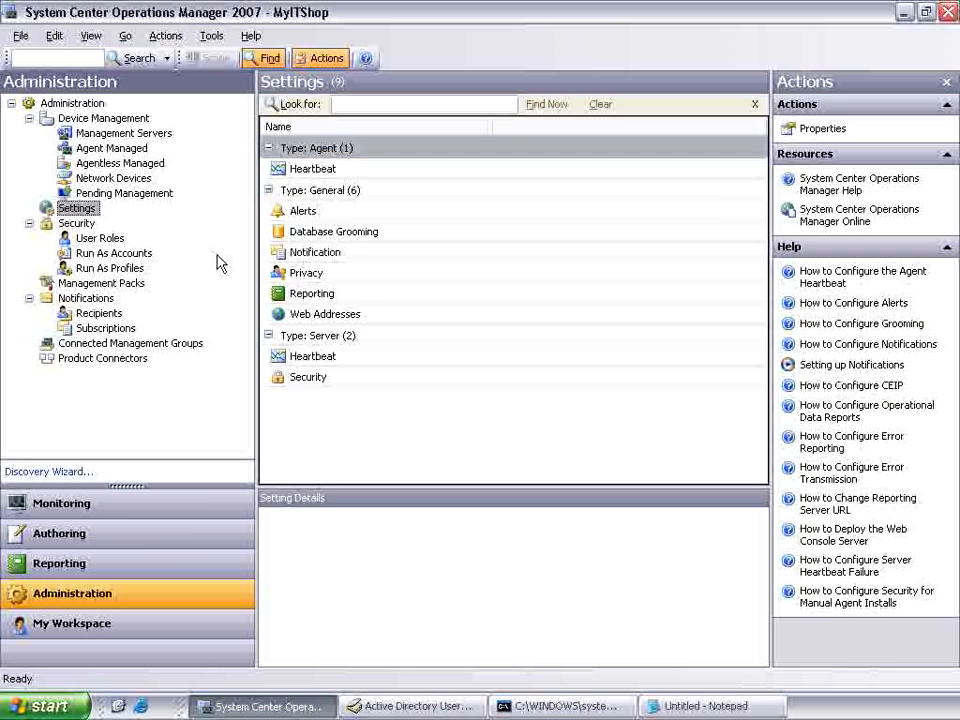
pyautogui.click(292, 380)
pyautogui.doubleClick(292, 380)
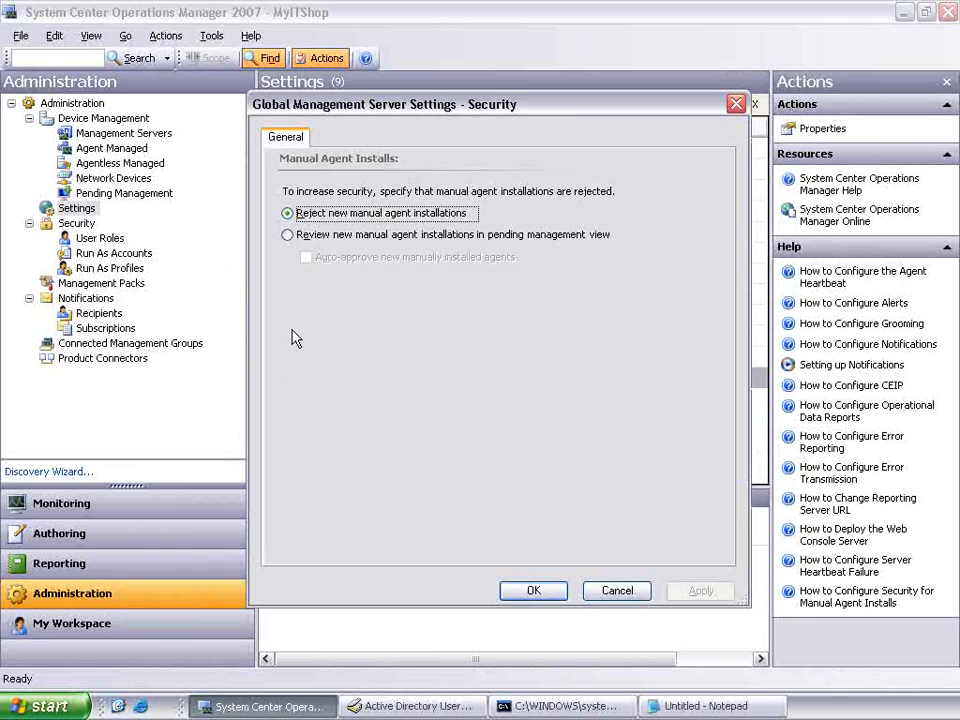
pyautogui.click(288, 236)
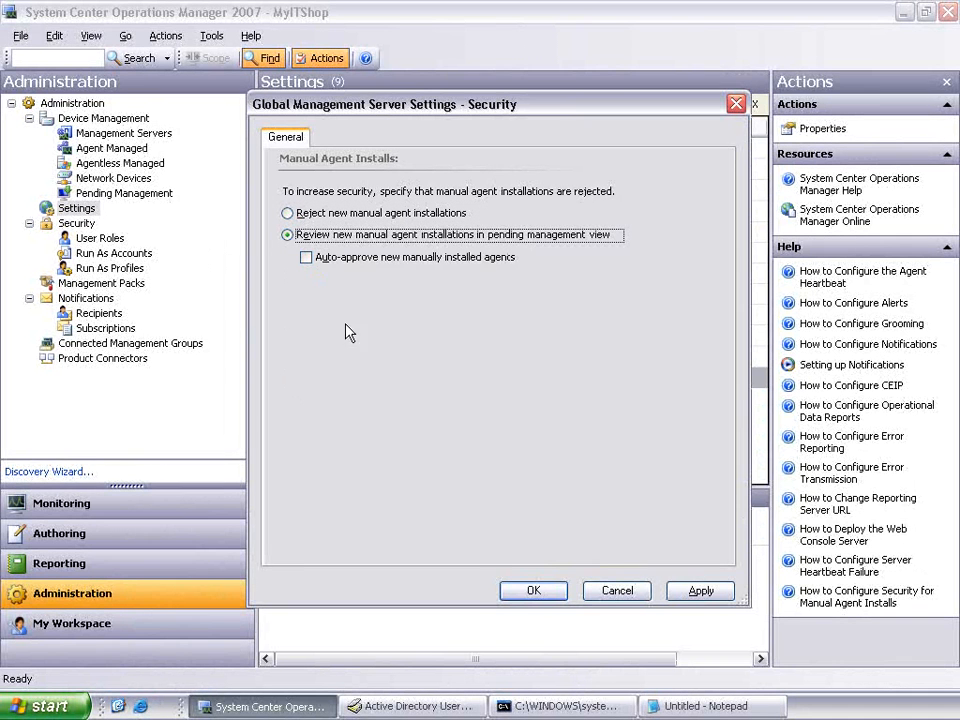
pyautogui.click(527, 592)
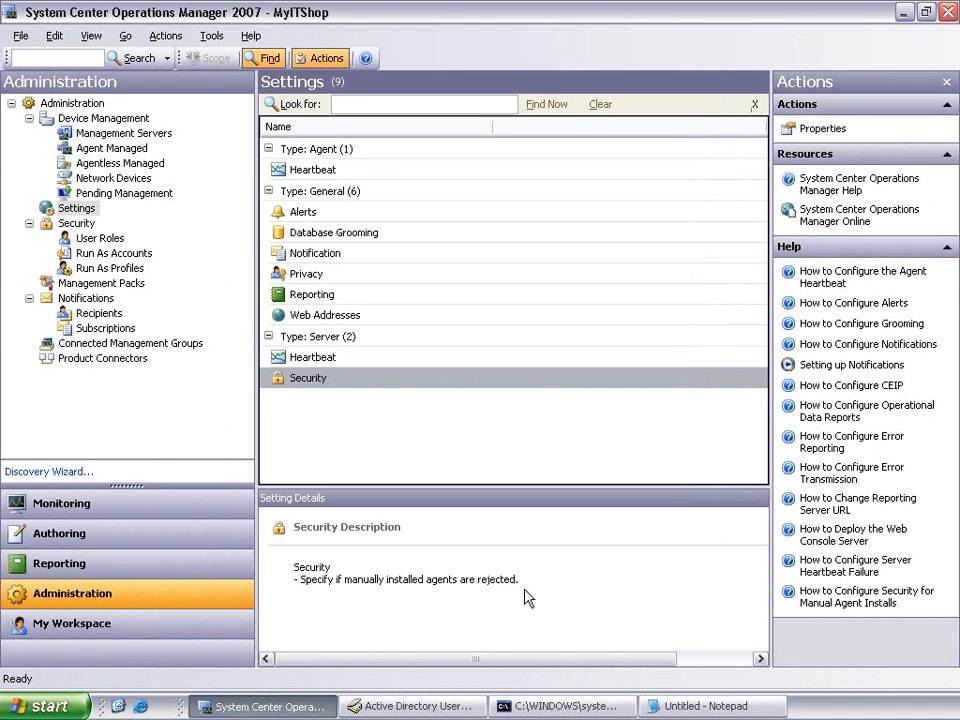